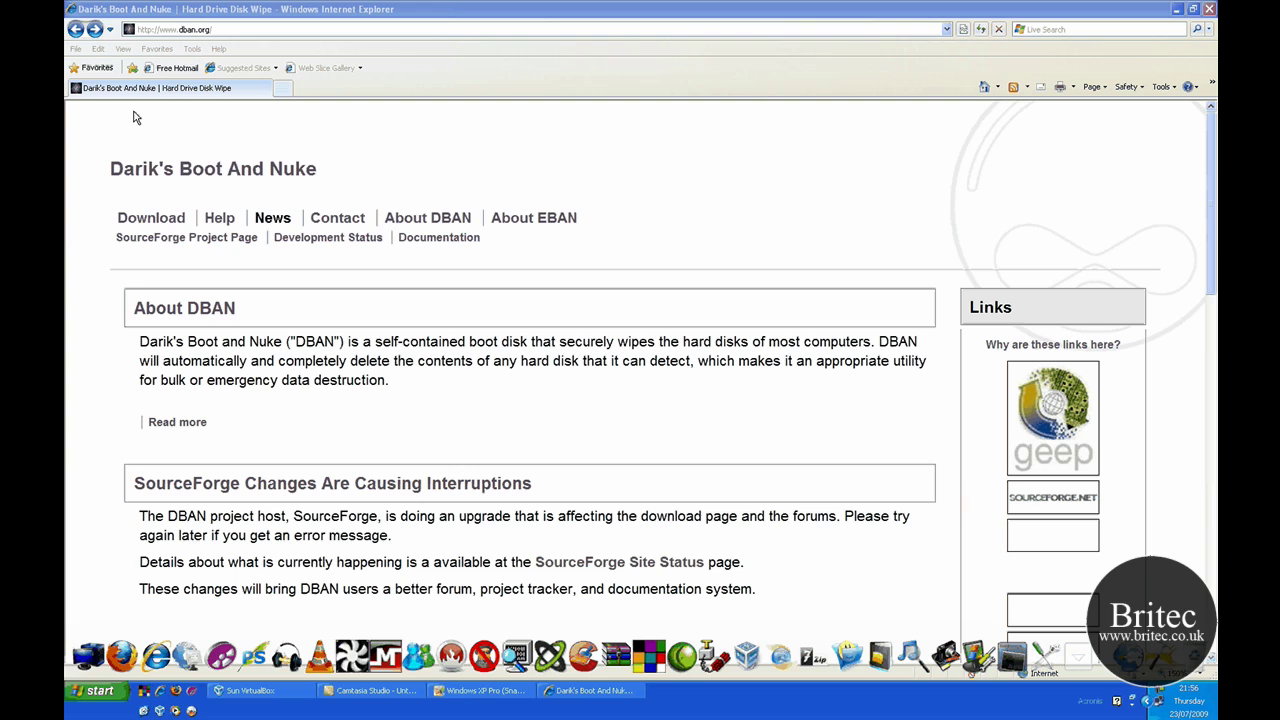
pyautogui.moveTo(331, 166); pyautogui.dragTo(130, 172)
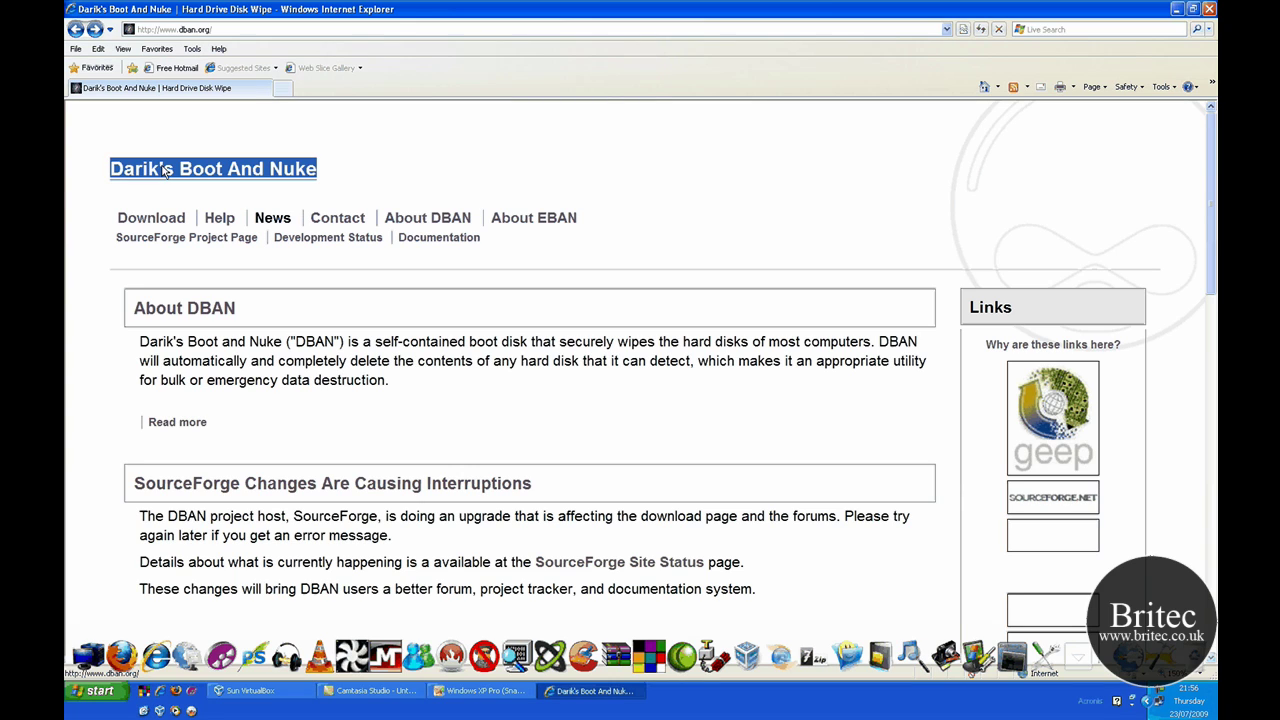
pyautogui.click(420, 185)
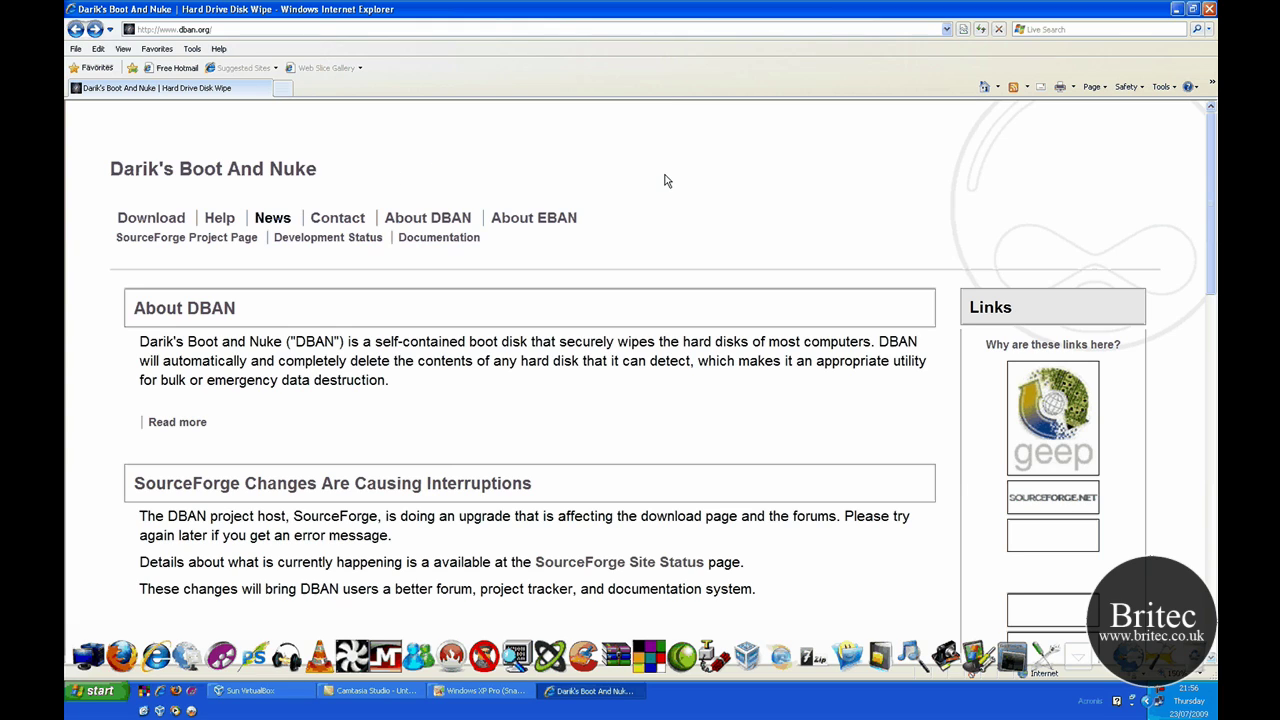
# Switch to the Windows XP Pro virtual machine and display DBAN's list of quick commands.
pyautogui.click(477, 692)
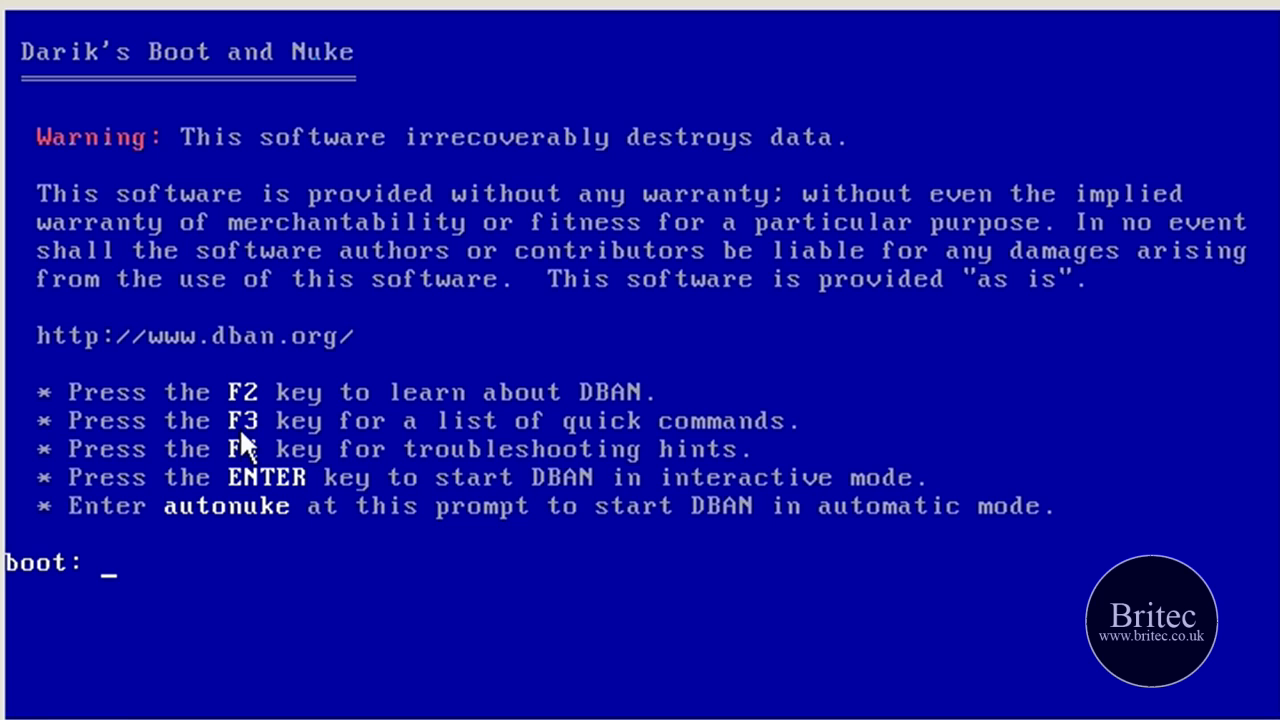
pyautogui.press('F3')
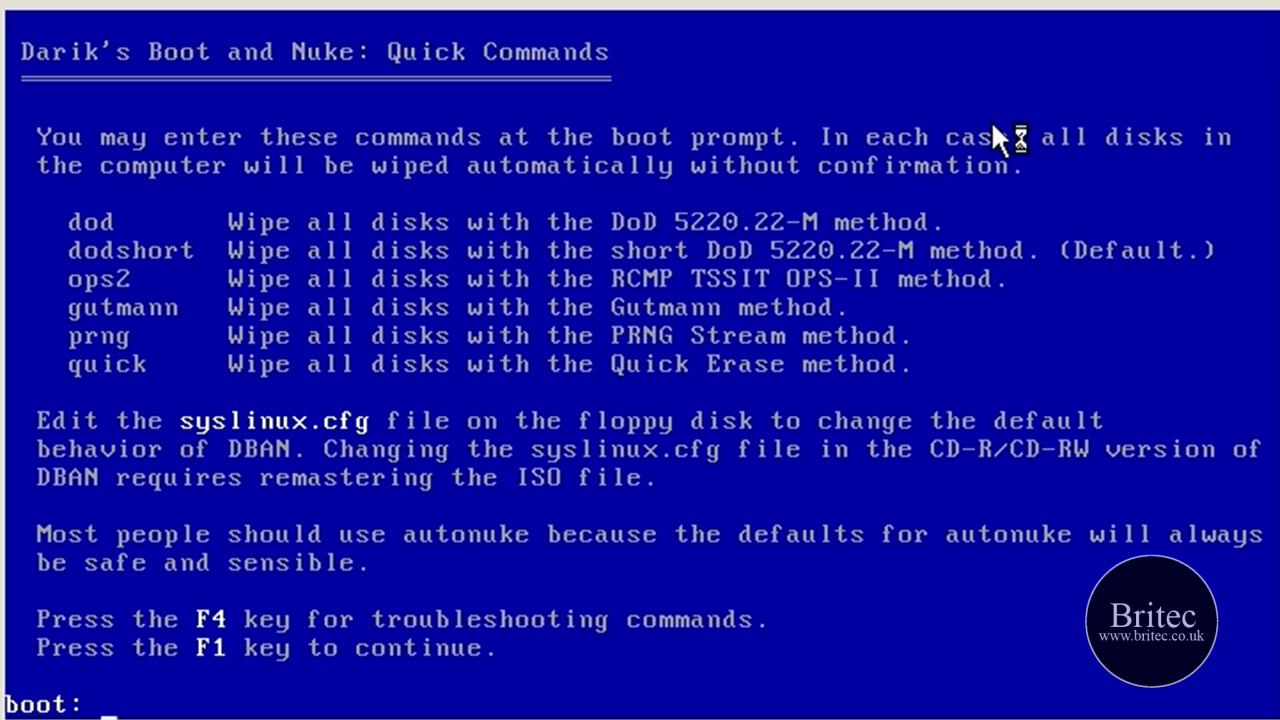
# Check the running processes in Task Manager and return to DBAN's quick commands.
pyautogui.hotkey('ctrl', 'shift', 'Escape')
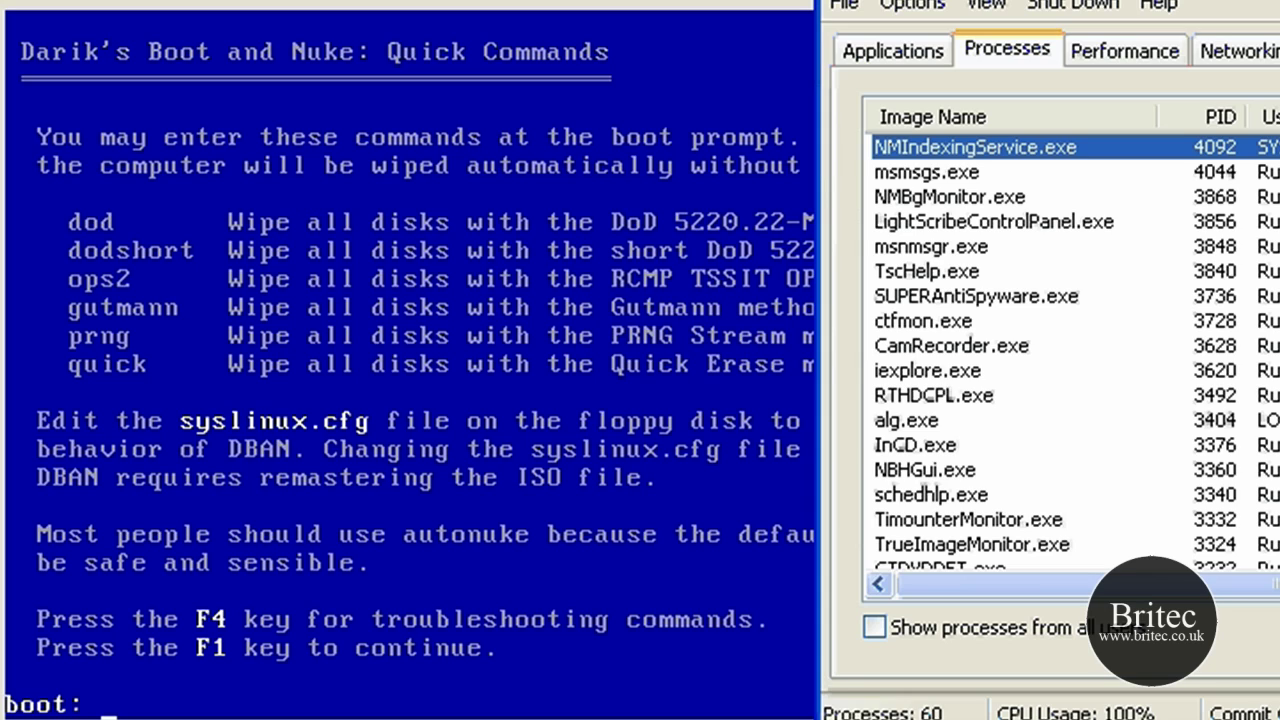
pyautogui.click(693, 584)
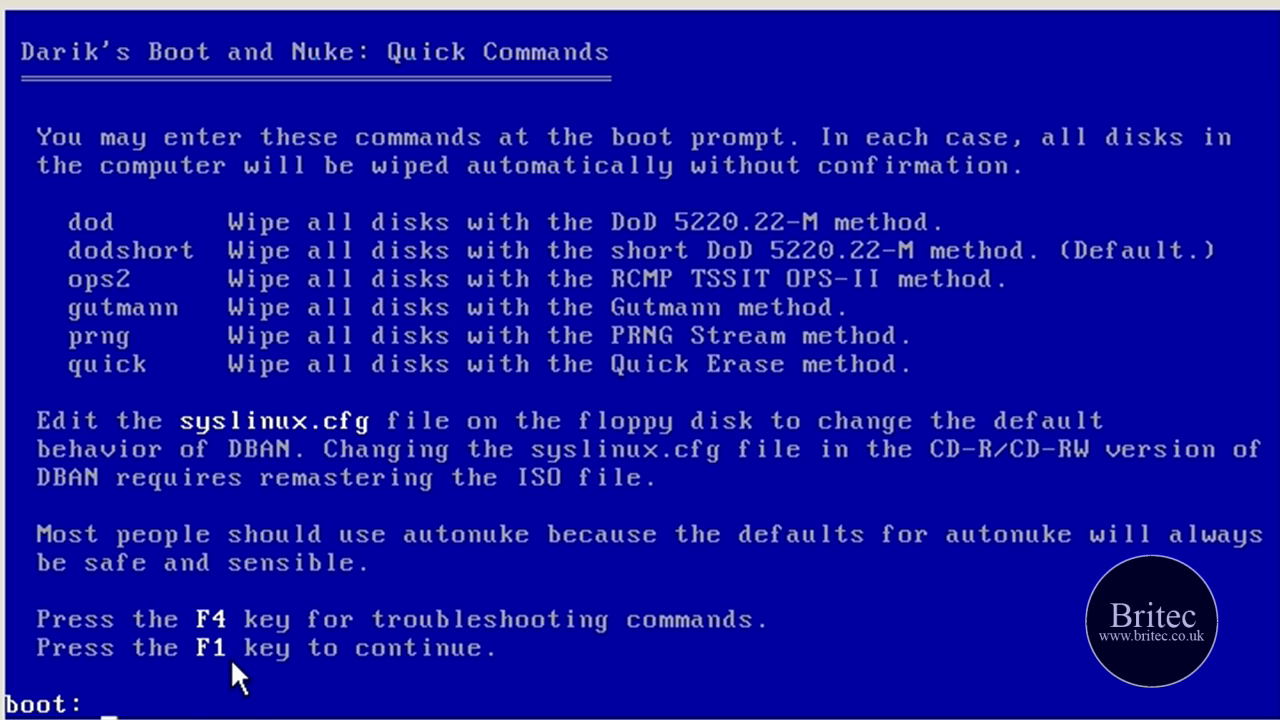
# Return to the main boot screen and start DBAN in interactive mode.
pyautogui.press('F1')
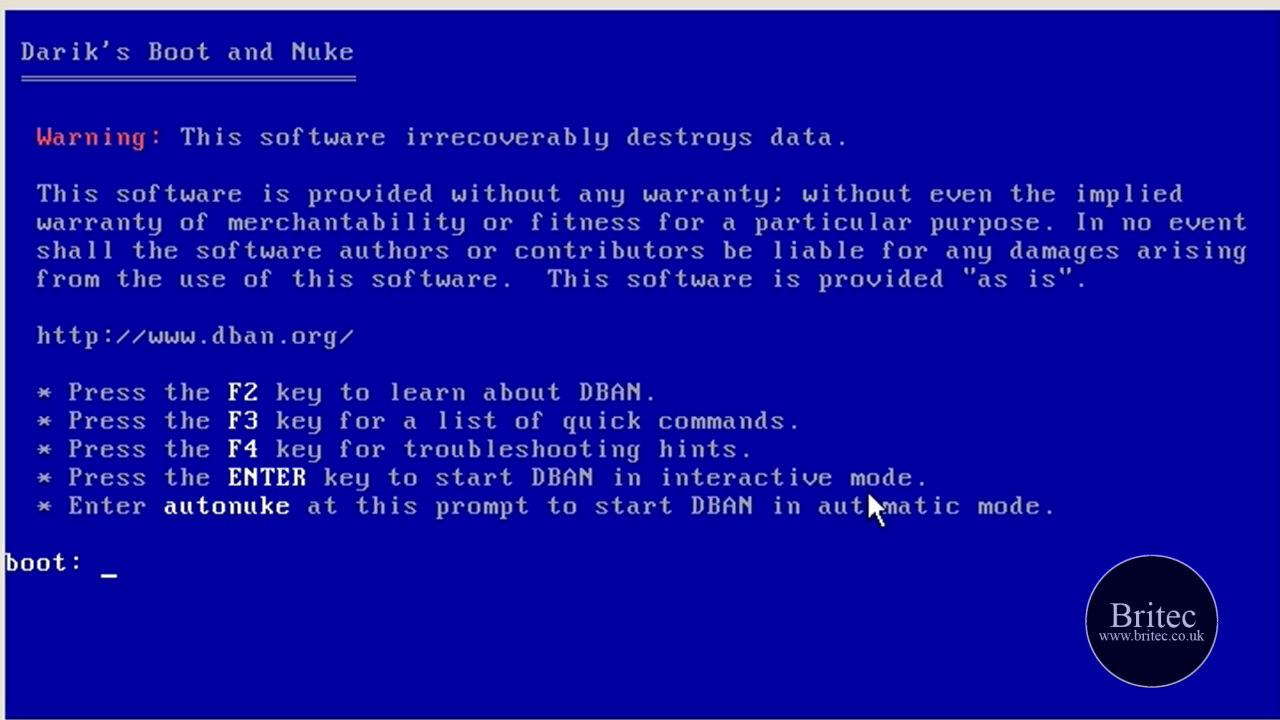
pyautogui.press('Return')
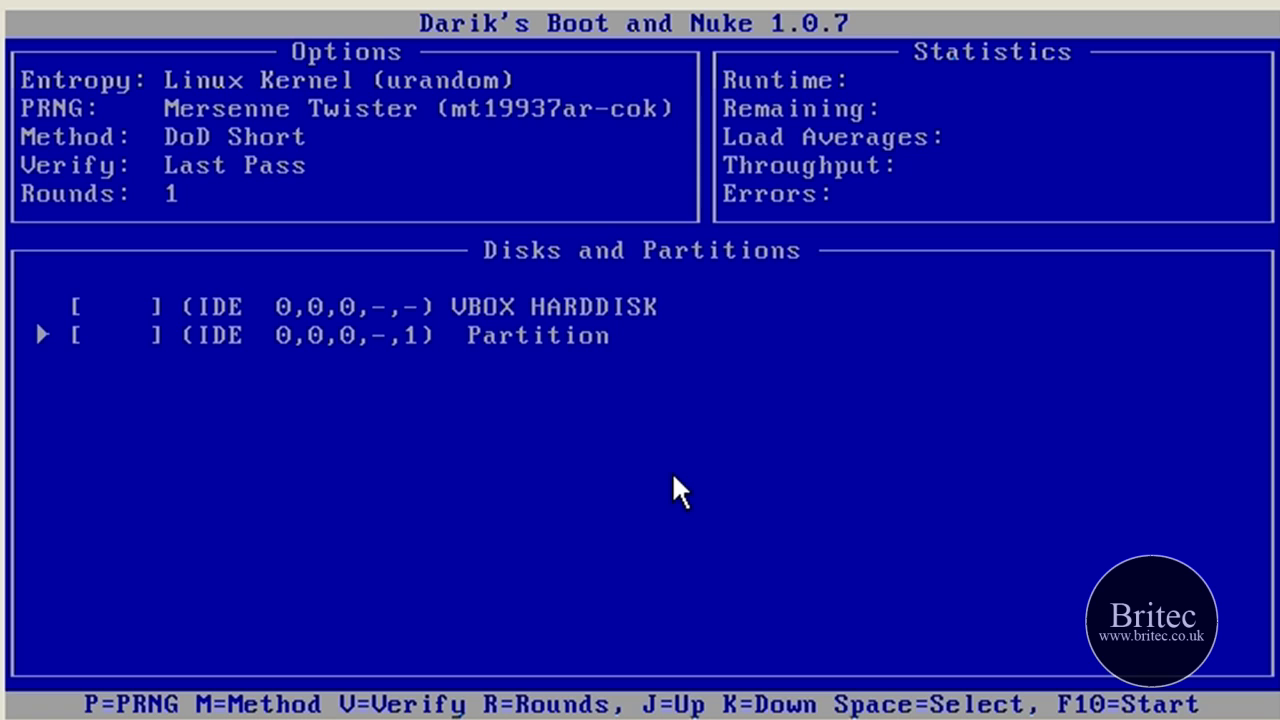
# Highlight the VBOX HARDDISK entry in the list of disks and partitions and open the wipe method choices.
pyautogui.press('Up')
pyautogui.press('Down')
pyautogui.press('Up')
pyautogui.press('Down')
pyautogui.press('Up')
pyautogui.press('m')
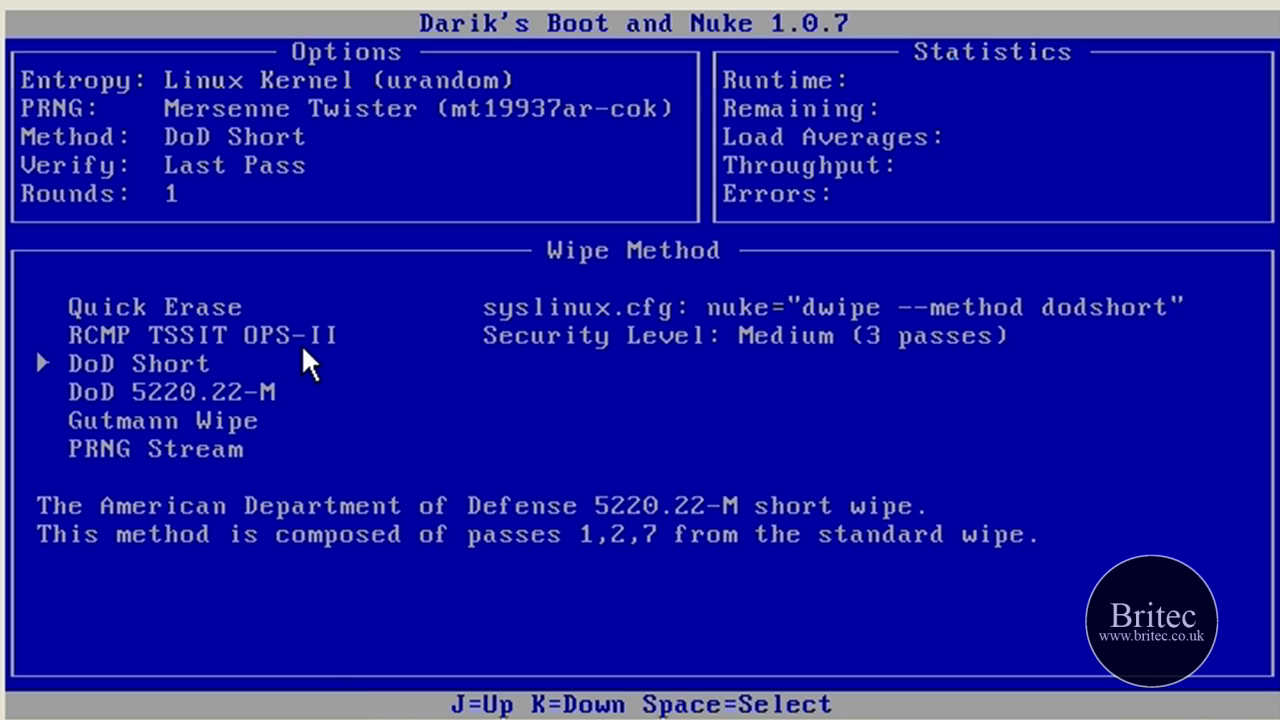
# Examine the description and security level of each wipe method in order, from Quick Erase to PRNG Stream.
pyautogui.press('j')
pyautogui.press('j')
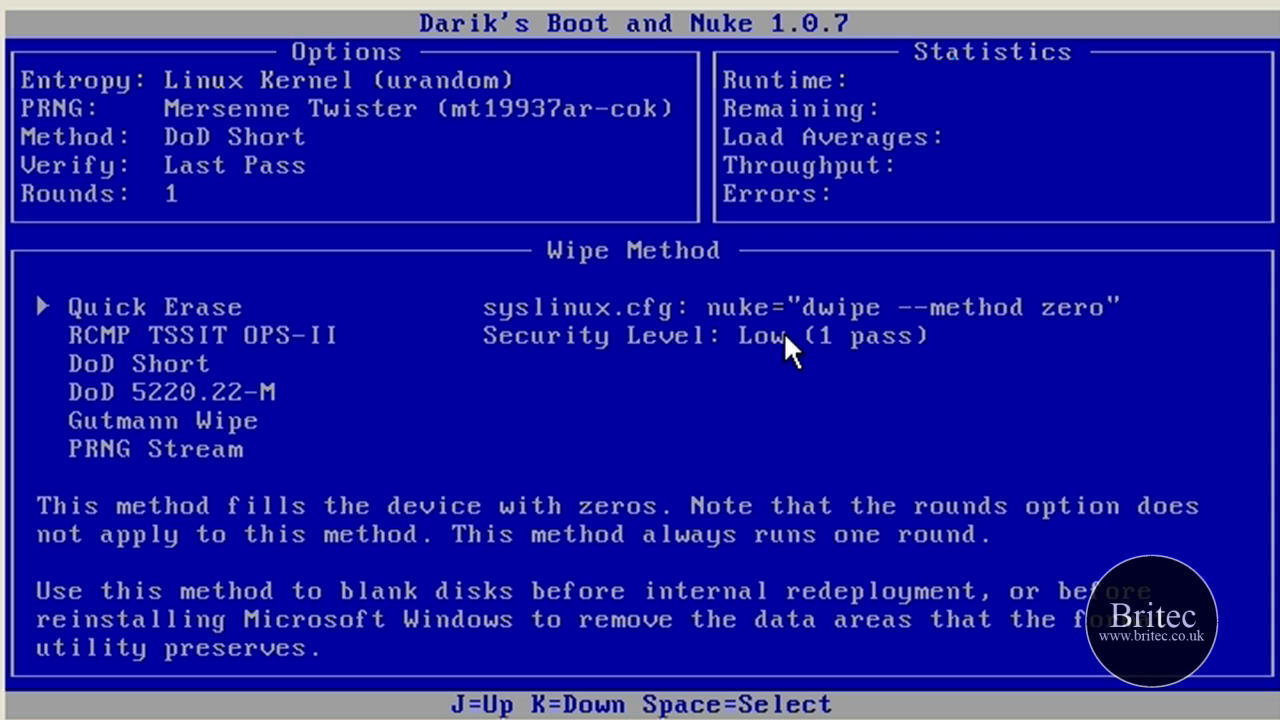
pyautogui.press('Down')
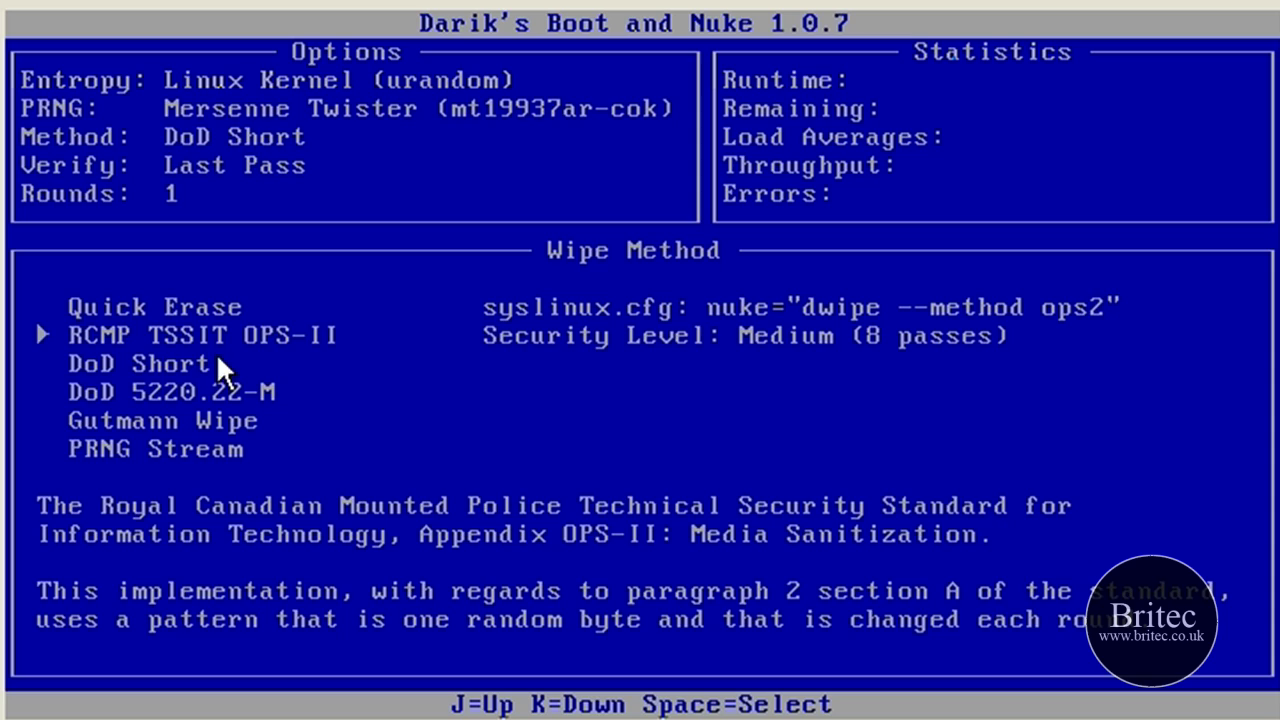
pyautogui.press('k')
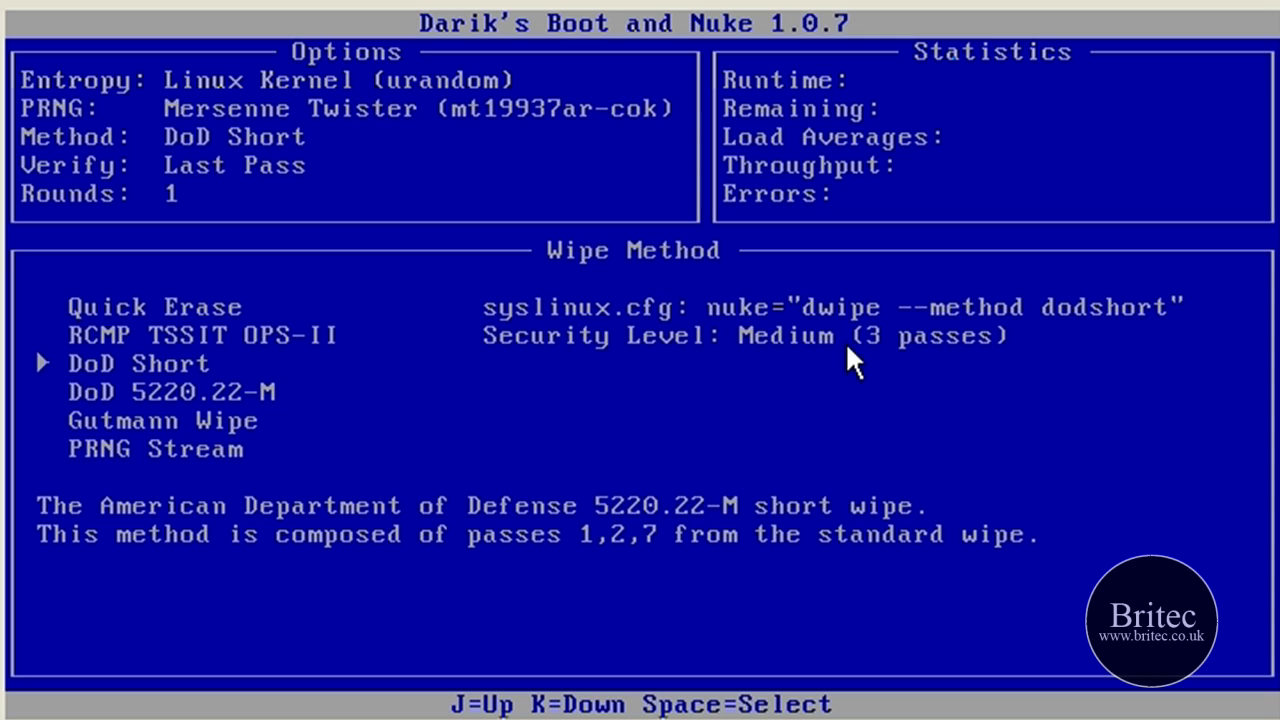
pyautogui.press('k')
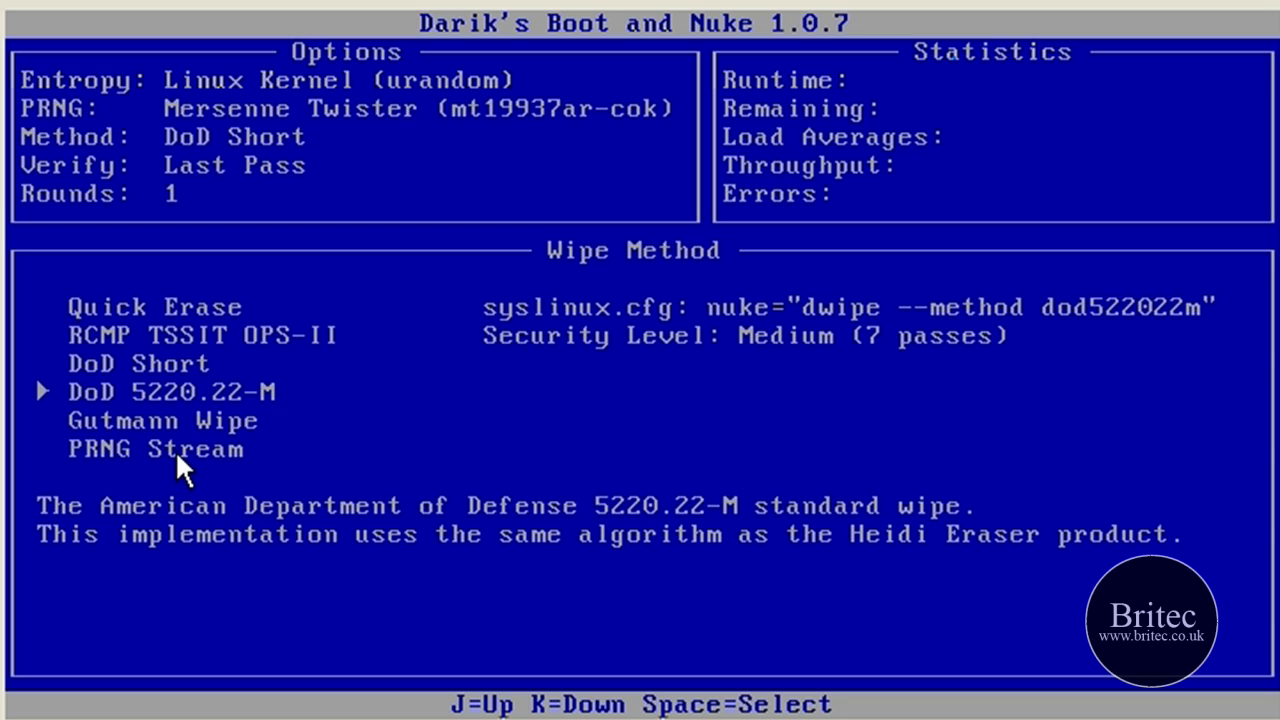
pyautogui.press('k')
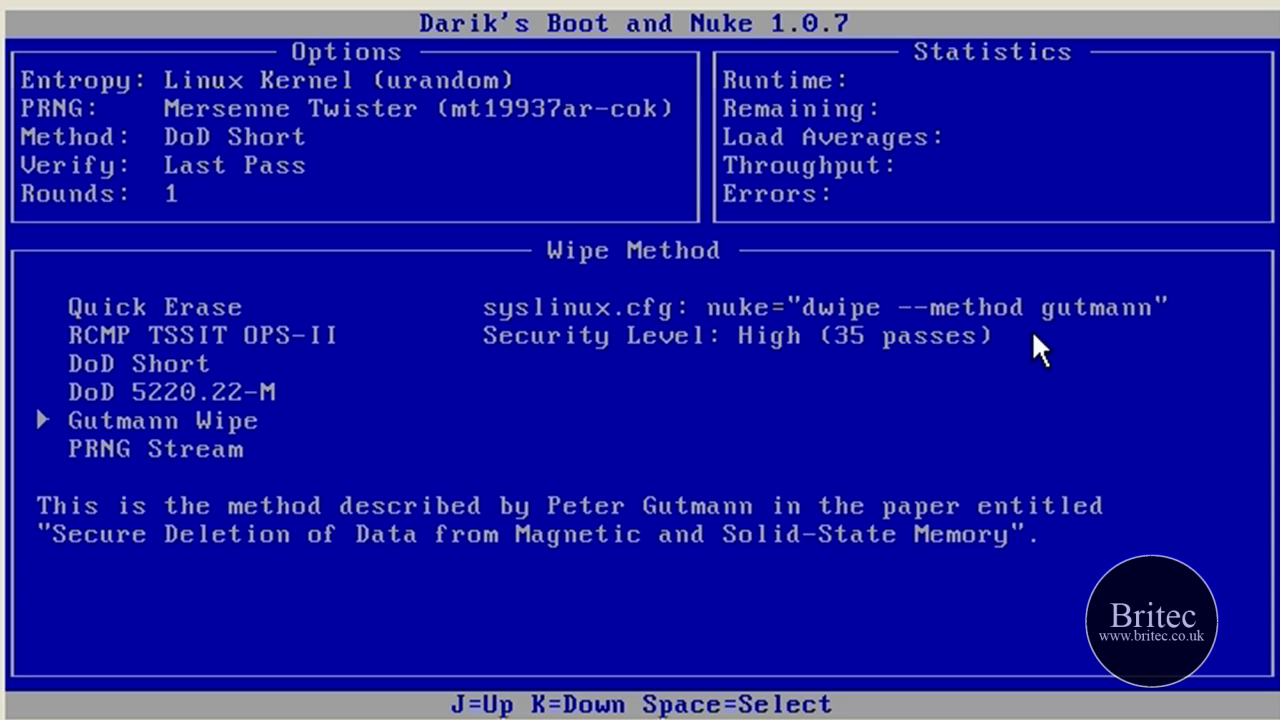
pyautogui.press('Down')
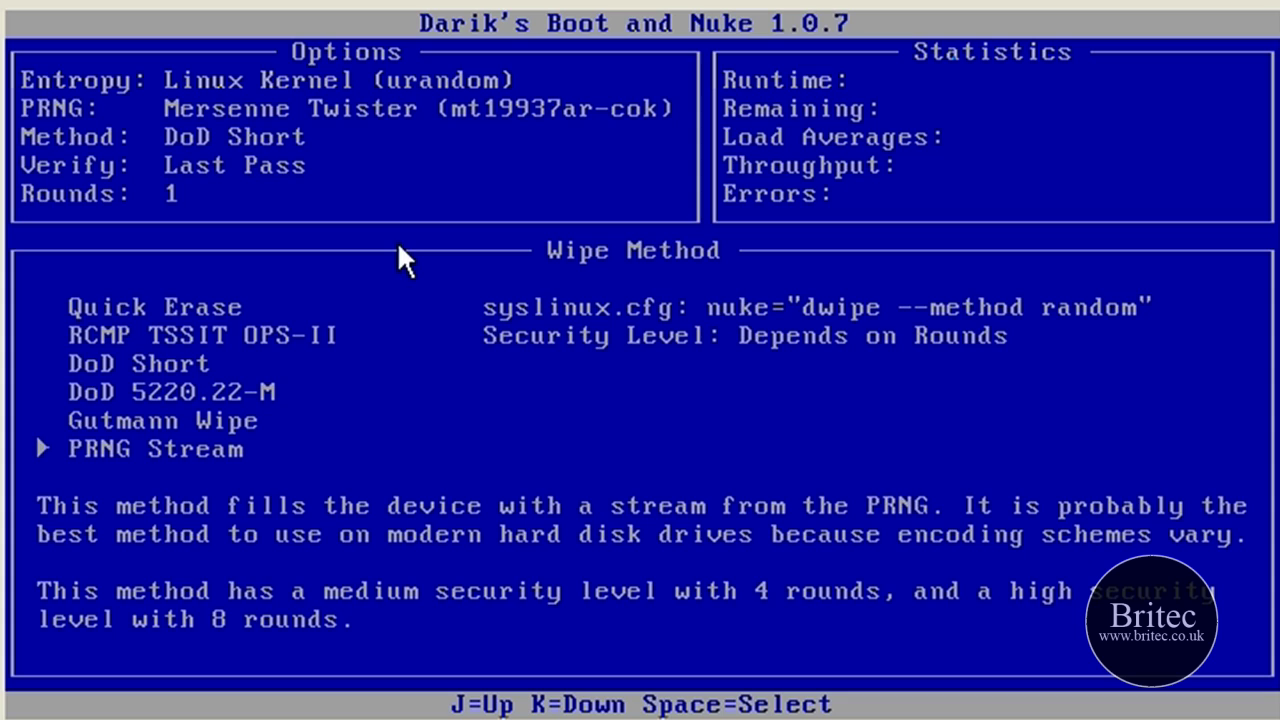
# Go back to Quick Erase and compare its description and pass count with RCMP TSSIT OPS-II.
pyautogui.press('Up')
pyautogui.press('Up')
pyautogui.press('Up')
pyautogui.press('Up')
pyautogui.press('Up')
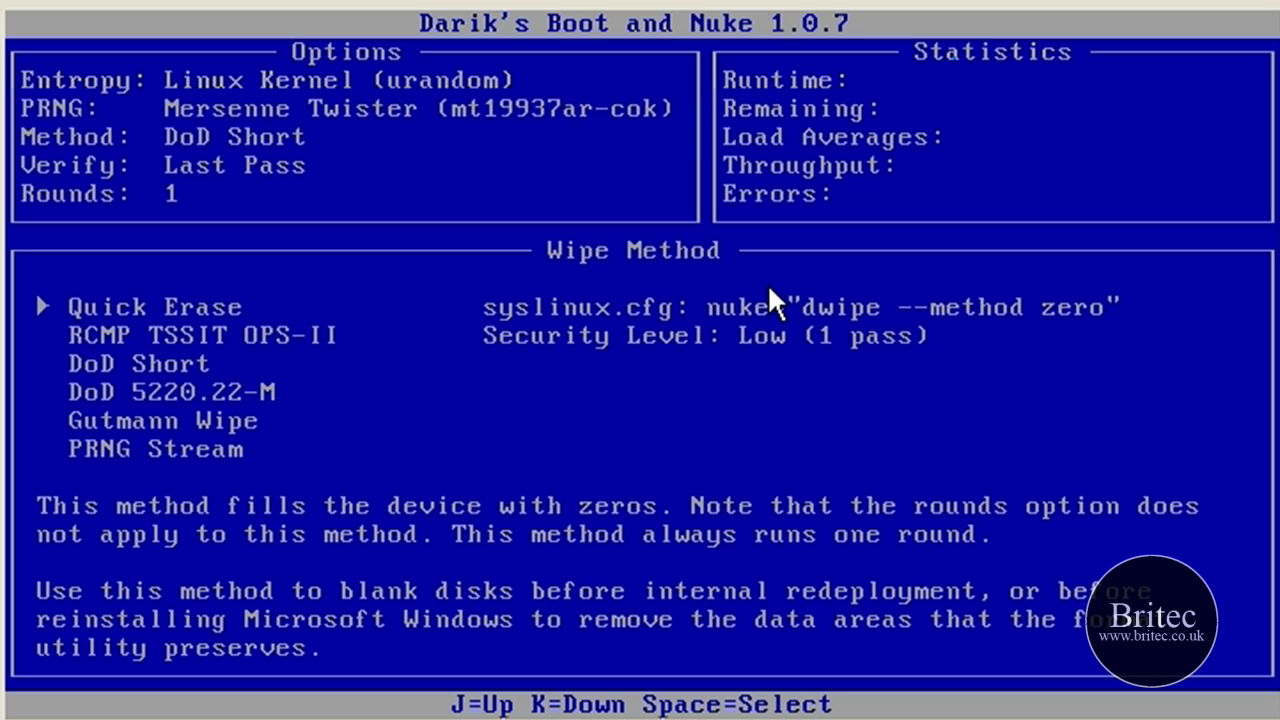
pyautogui.press('k')
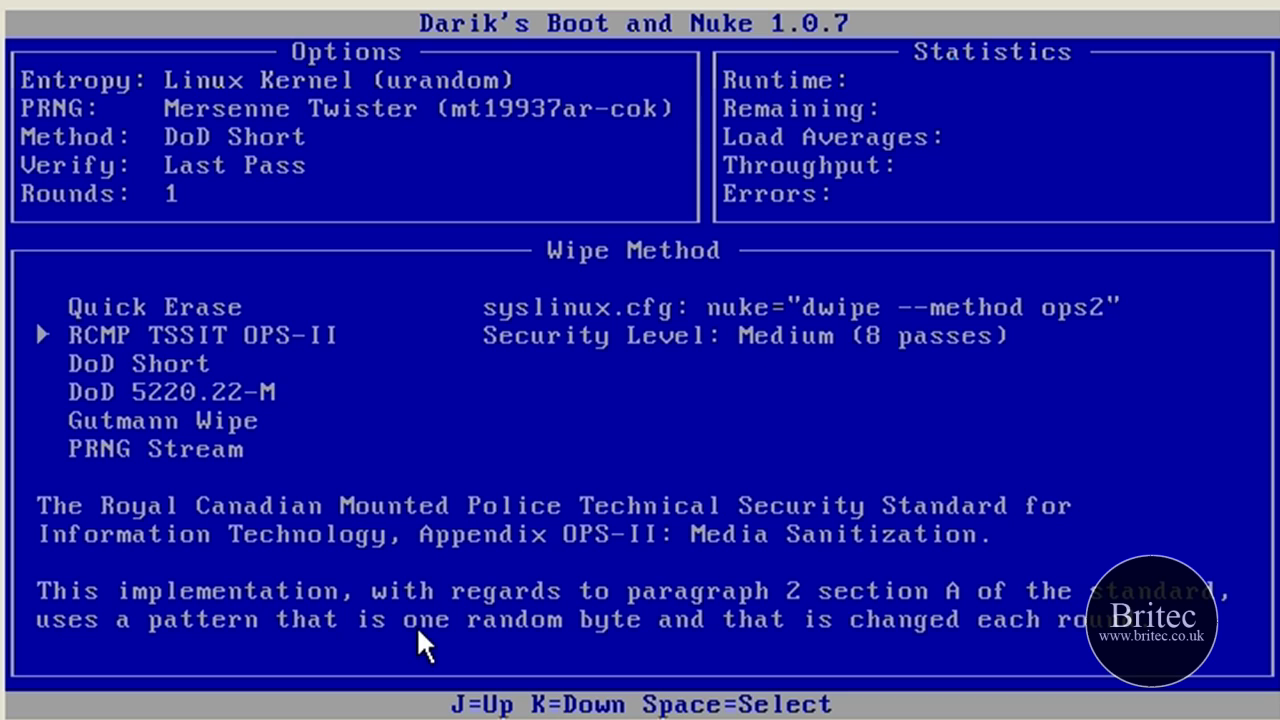
pyautogui.press('j')
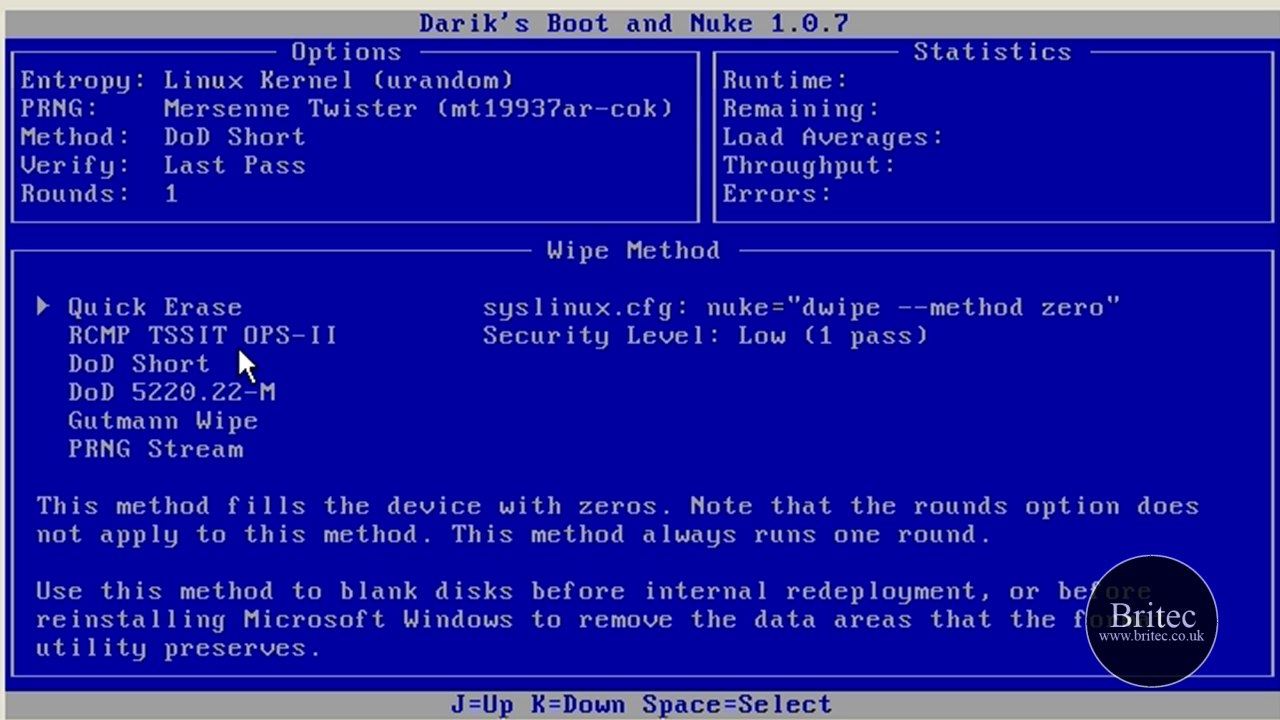
# Run through the whole wipe method list down to PRNG Stream and back up to Quick Erase.
pyautogui.press('Down')
pyautogui.press('Down')
pyautogui.press('Down')
pyautogui.press('Down')
pyautogui.press('Down')
pyautogui.press('Up')
pyautogui.press('Up')
pyautogui.press('Up')
pyautogui.press('Up')
pyautogui.press('Up')
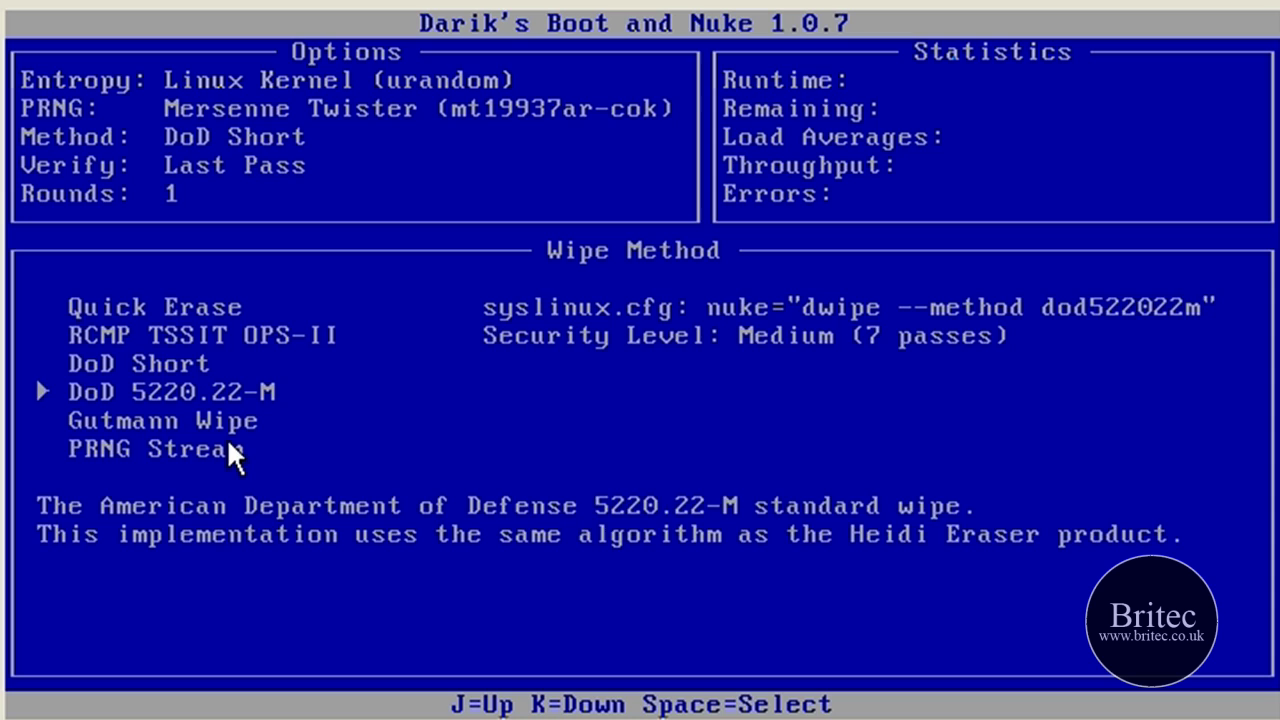